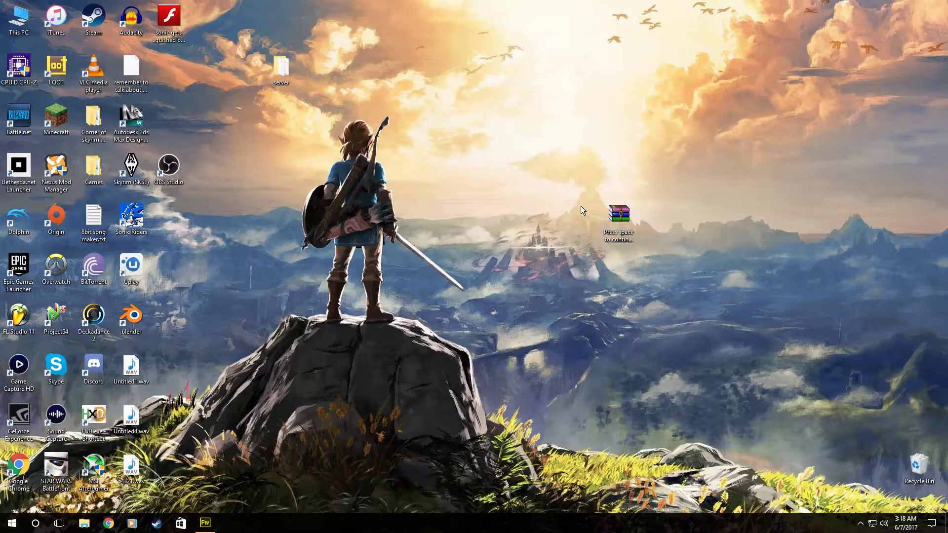
Select and open the Press space to continue Tutorial.zip archive from the desktop
click(627, 216)
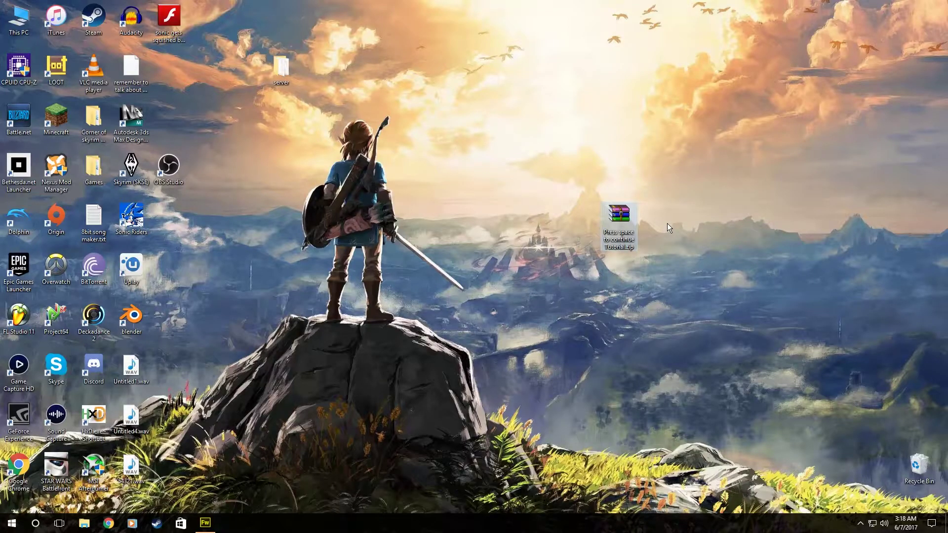
double_click(619, 217)
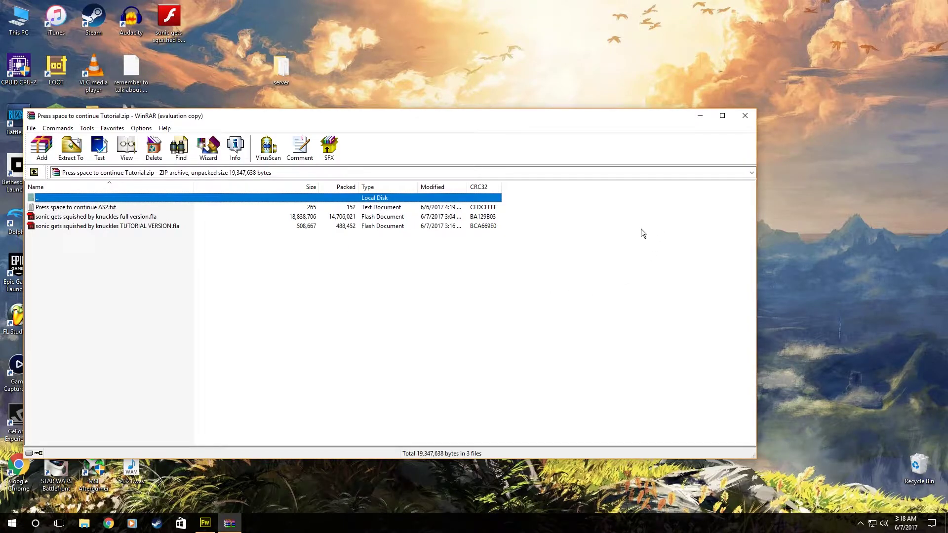
Drag the AS2 text file and both sonic gets squished .fla files out of WinRAR onto the desktop
drag(346, 118, 634, 75)
drag(440, 198, 275, 237)
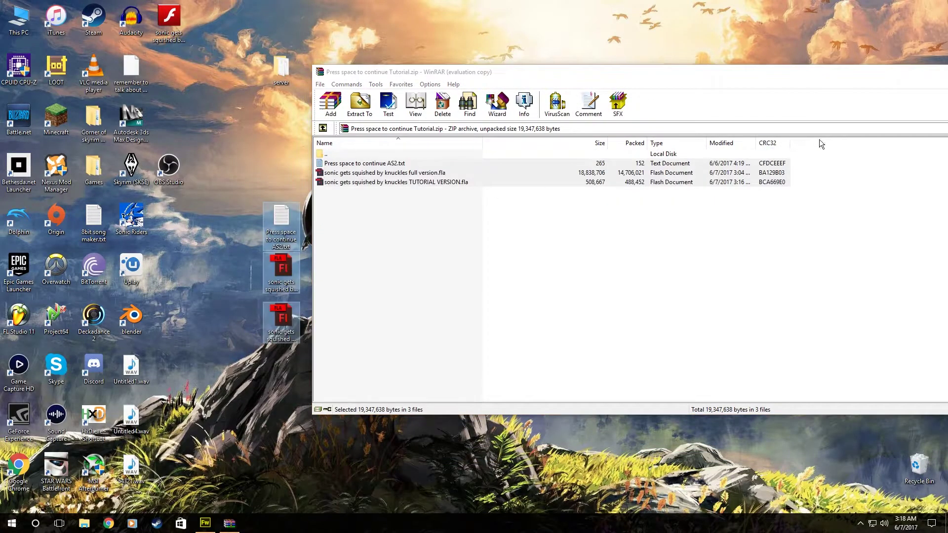
drag(851, 81, 695, 125)
Close WinRAR and open sonic gets squished by knuckles TUTORIAL VERSION.fla in Flash CS6
click(677, 126)
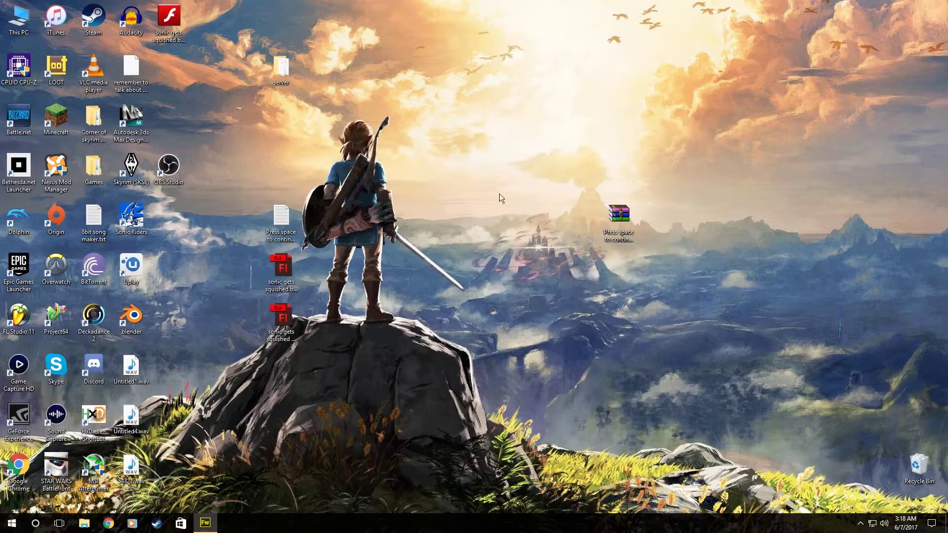
click(285, 325)
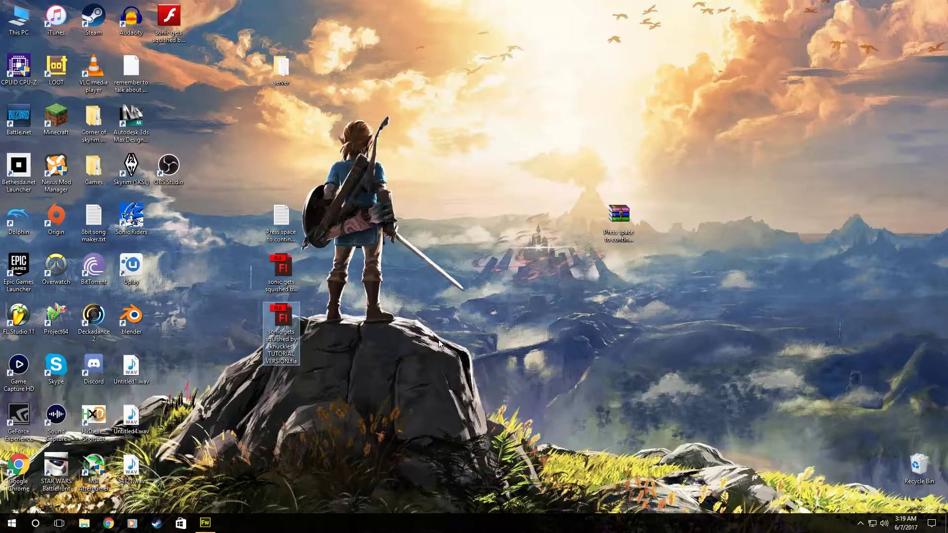
double_click(279, 325)
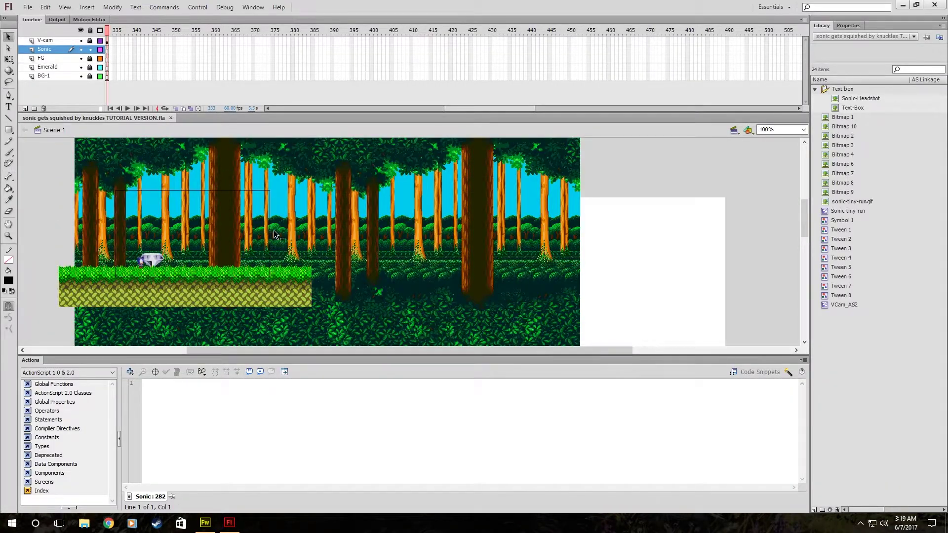
drag(462, 109, 378, 111)
key(ctrl+Return)
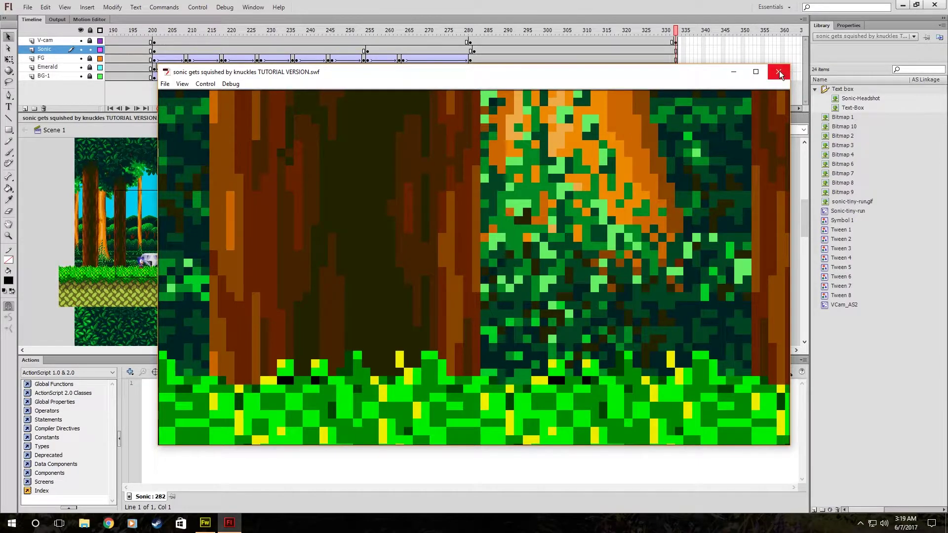
click(779, 71)
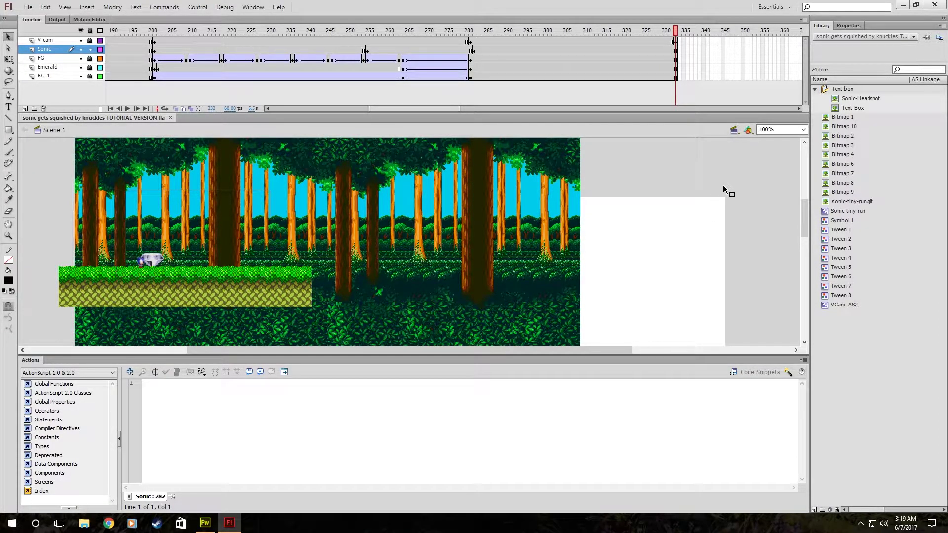
click(26, 108)
Rename the new layer to 'Text' and insert a blank keyframe at its frame 333
double_click(48, 51)
text(Text)
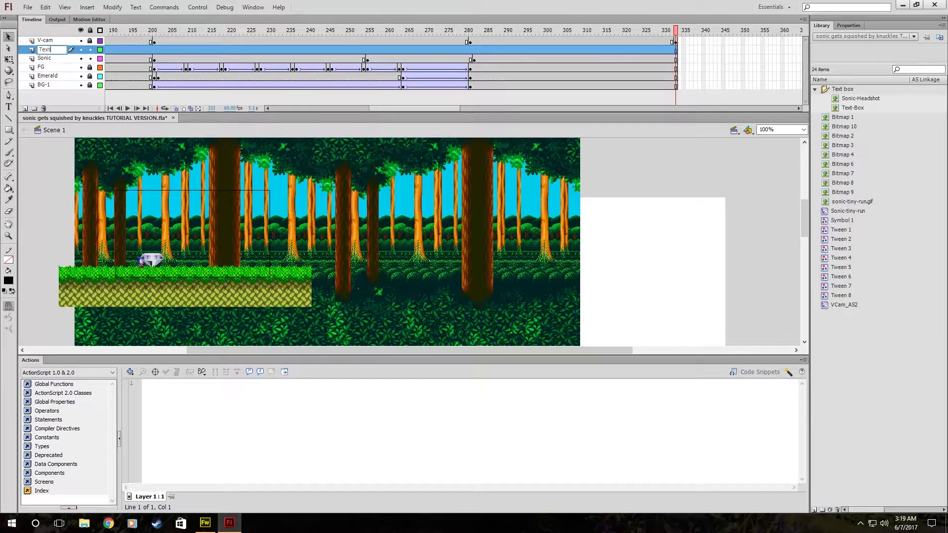
key(Return)
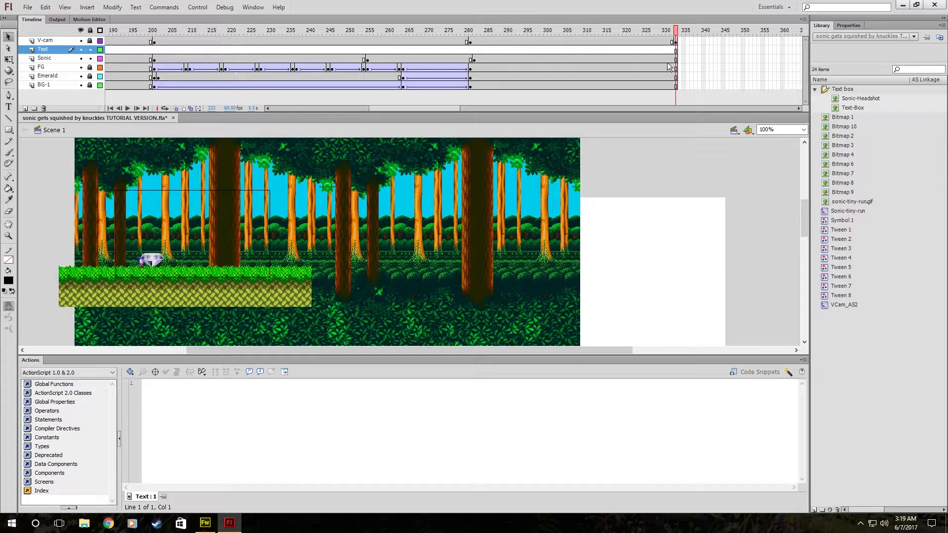
right_click(675, 50)
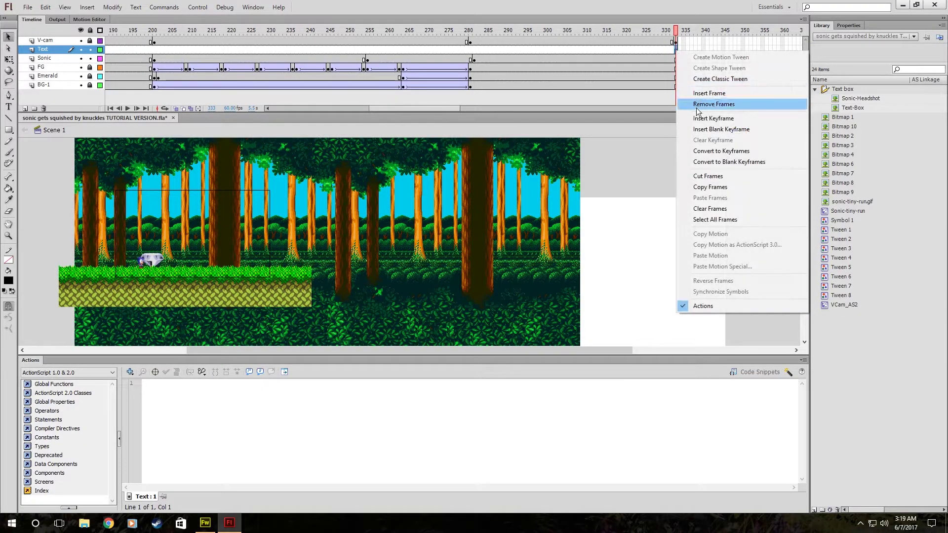
click(705, 131)
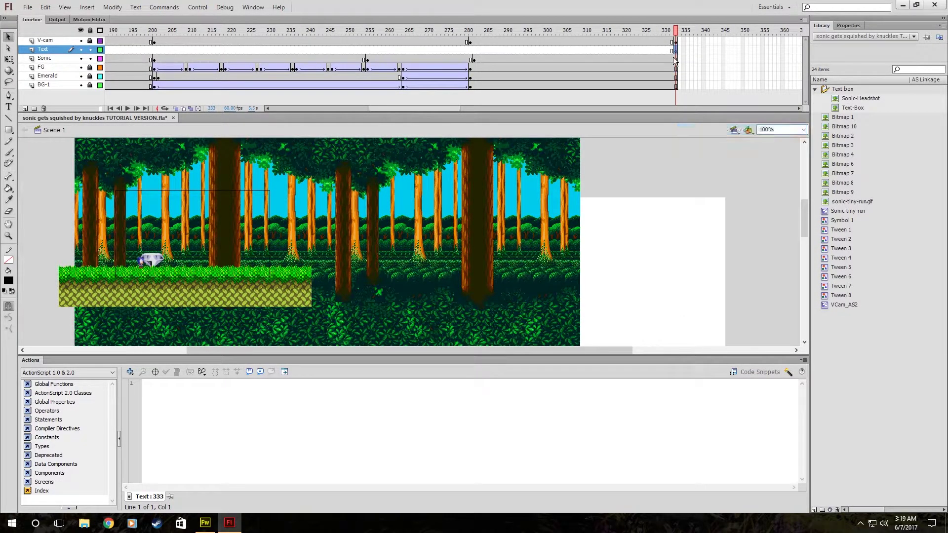
click(467, 108)
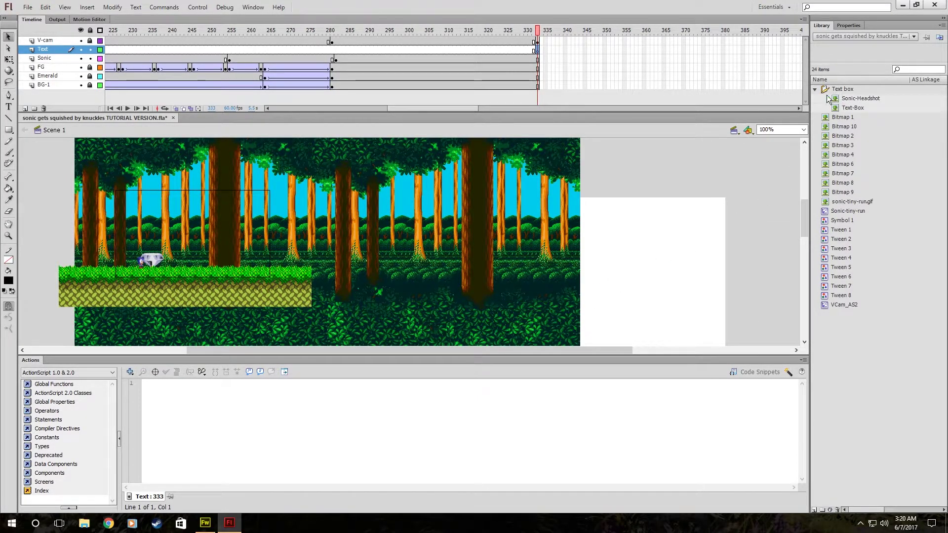
Drag the Text-Box library symbol onto the stage above Sonic and deselect it
click(849, 110)
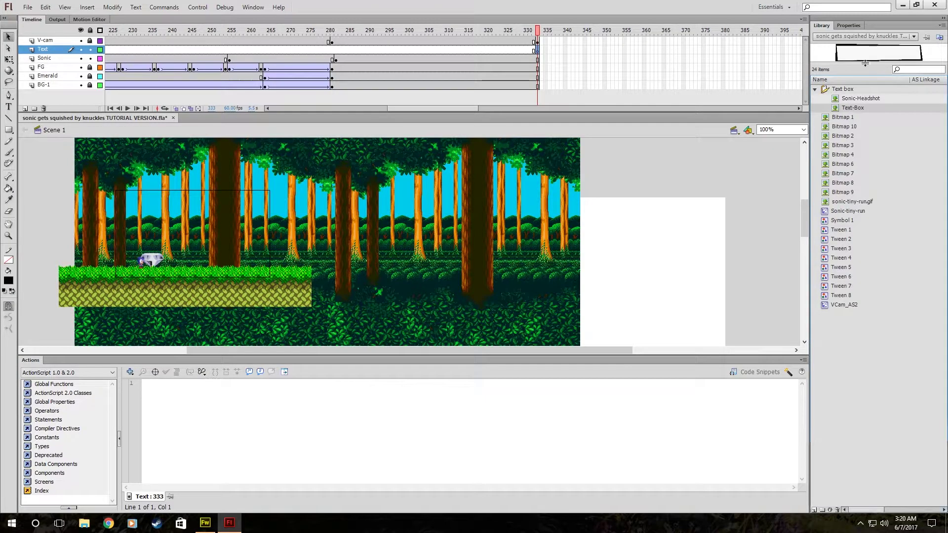
drag(856, 109, 192, 210)
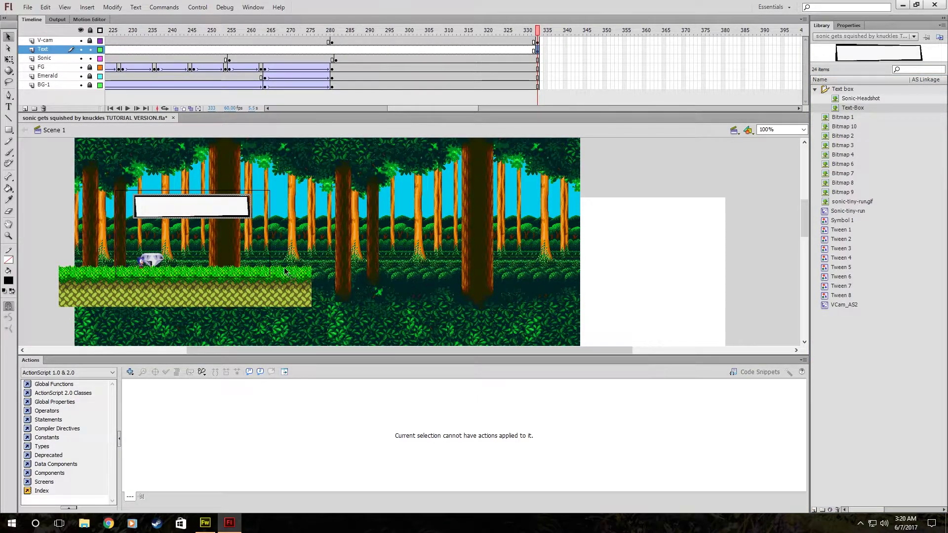
drag(526, 350, 469, 350)
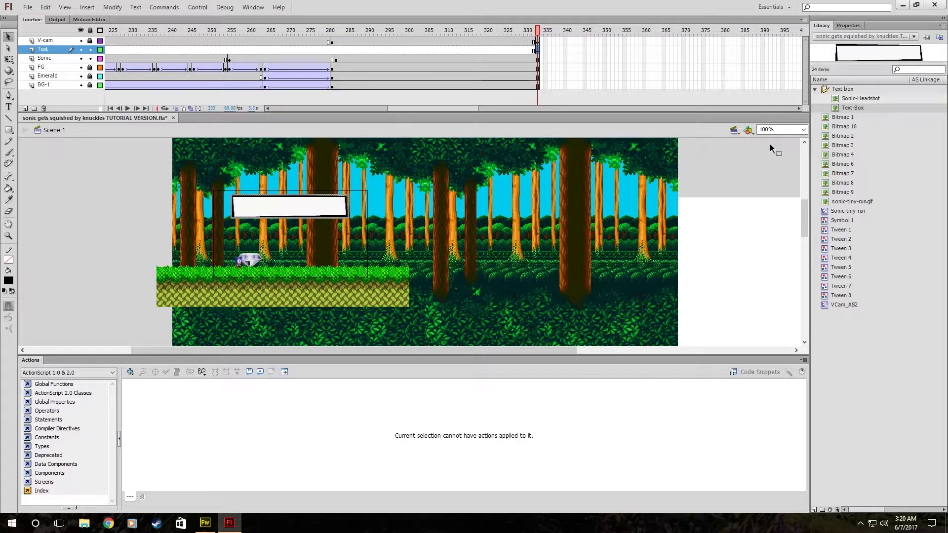
click(722, 239)
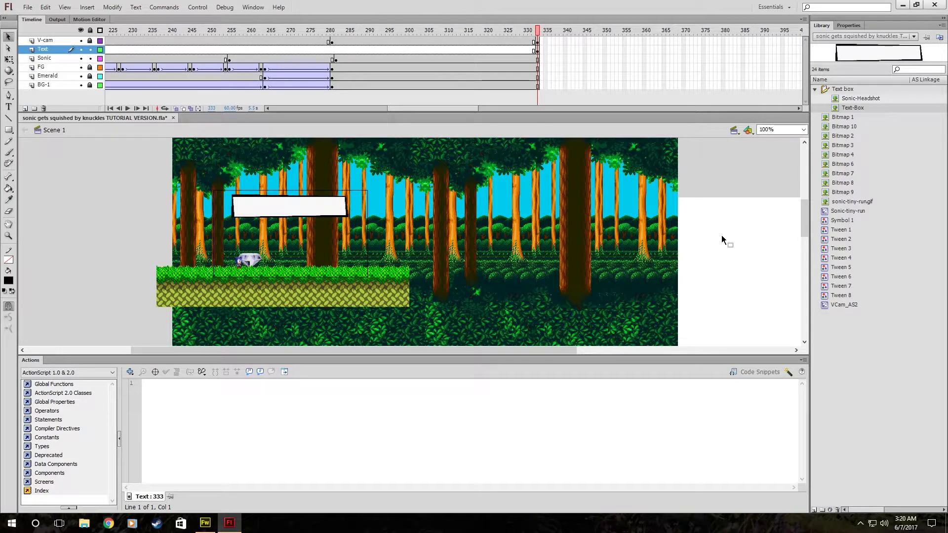
click(861, 99)
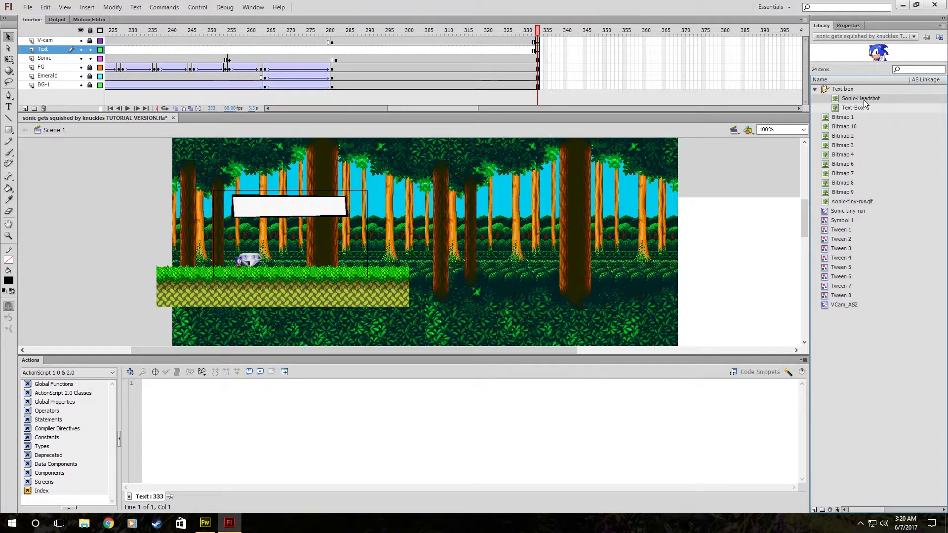
Drop Sonic-Headshot onto the dialogue box at 200% zoom, shrink it, and nudge it to the left end
drag(859, 101, 248, 207)
click(804, 130)
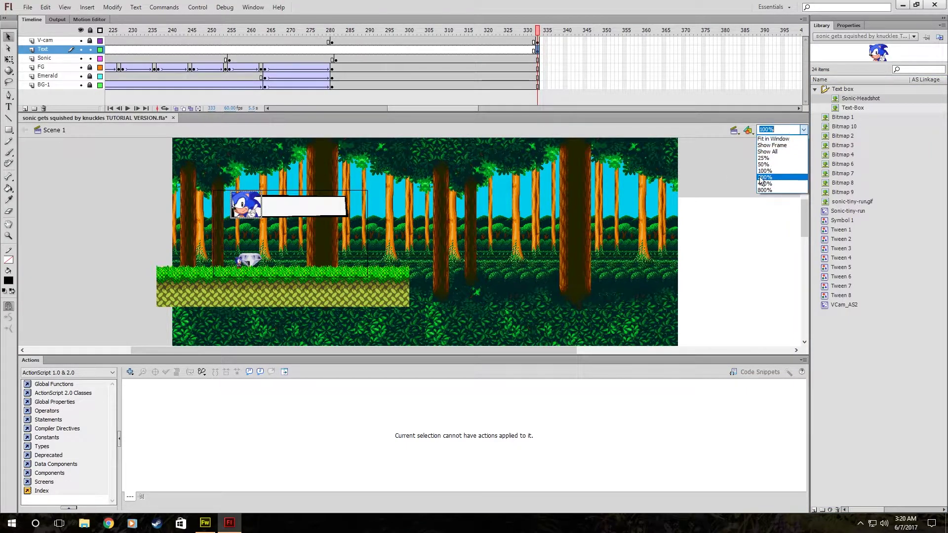
click(771, 177)
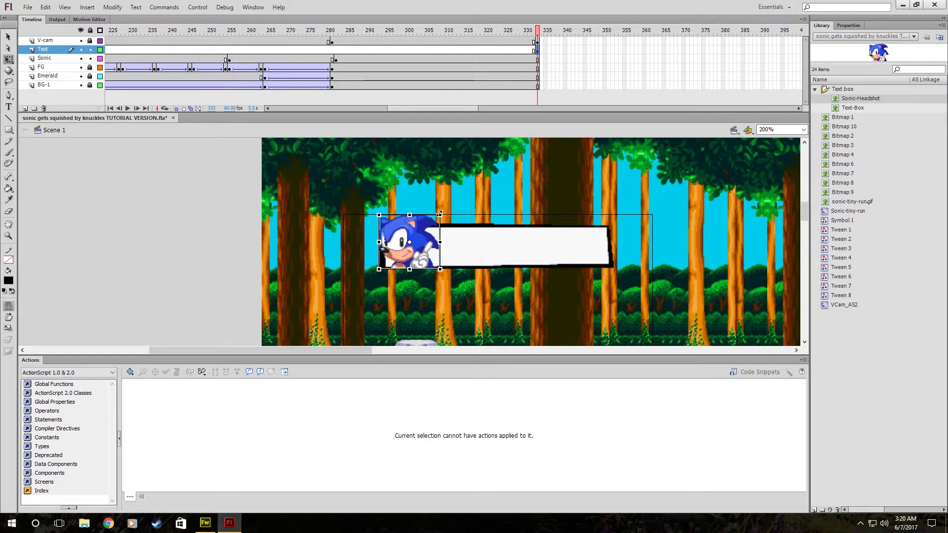
drag(440, 215, 414, 245)
key(Up)
key(Up)
key(Left)
key(Left)
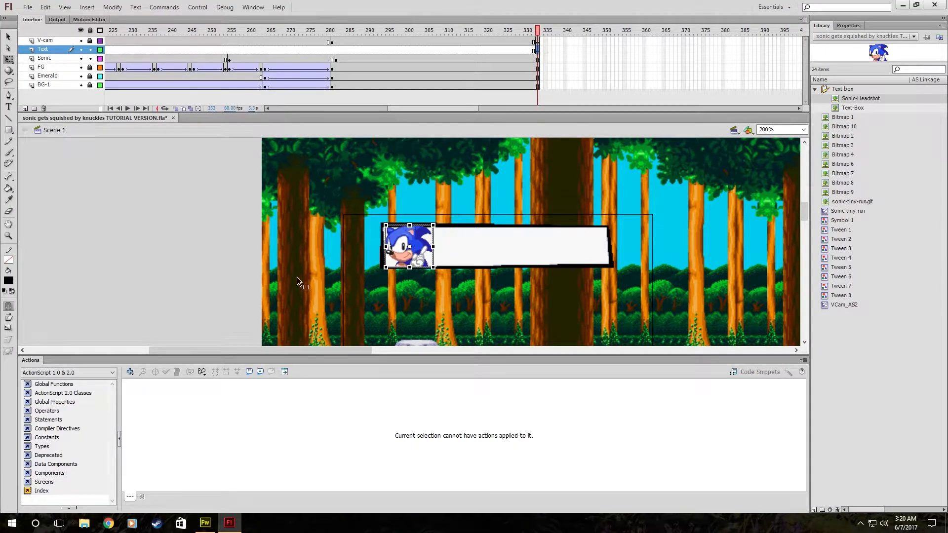
key(Left)
key(Left)
key(Left)
key(Left)
key(Left)
key(Left)
key(Left)
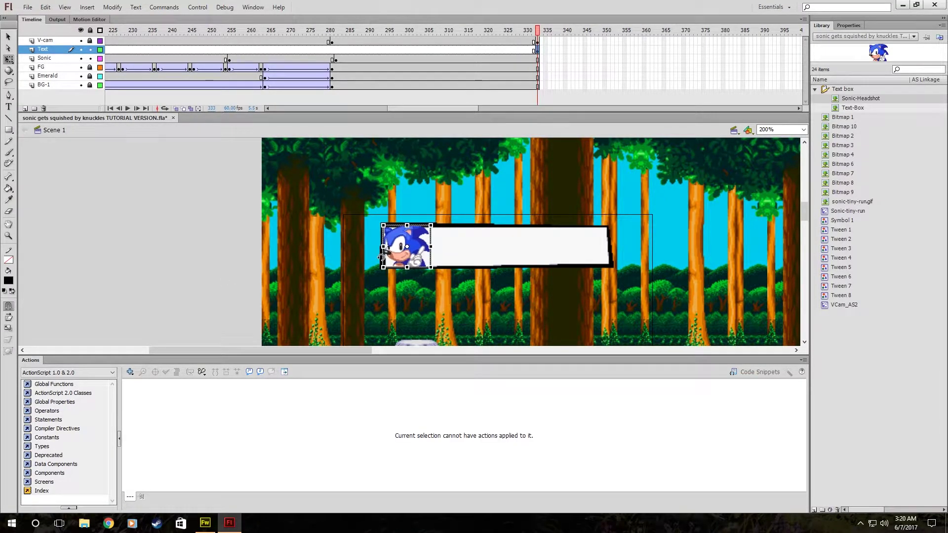
click(205, 259)
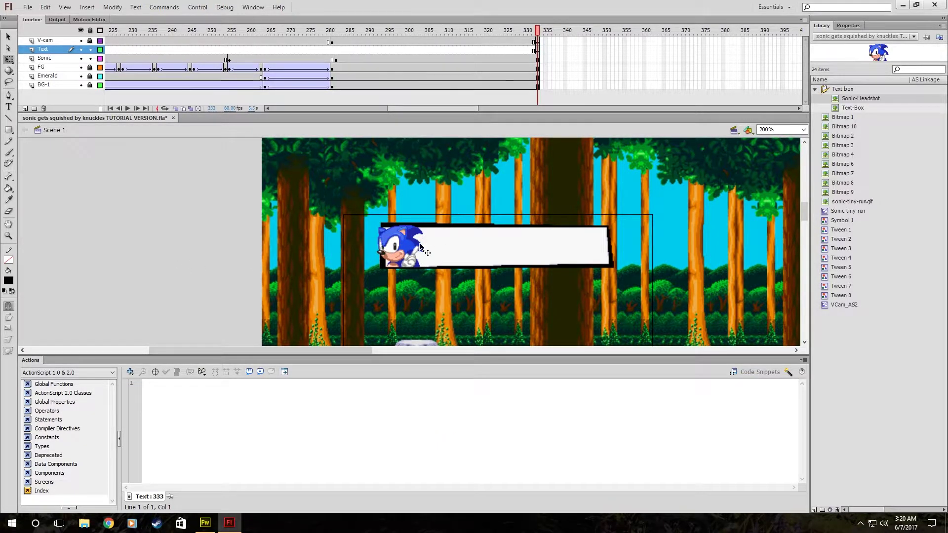
scroll(282, 214, down, 2)
scroll(264, 201, up, 1)
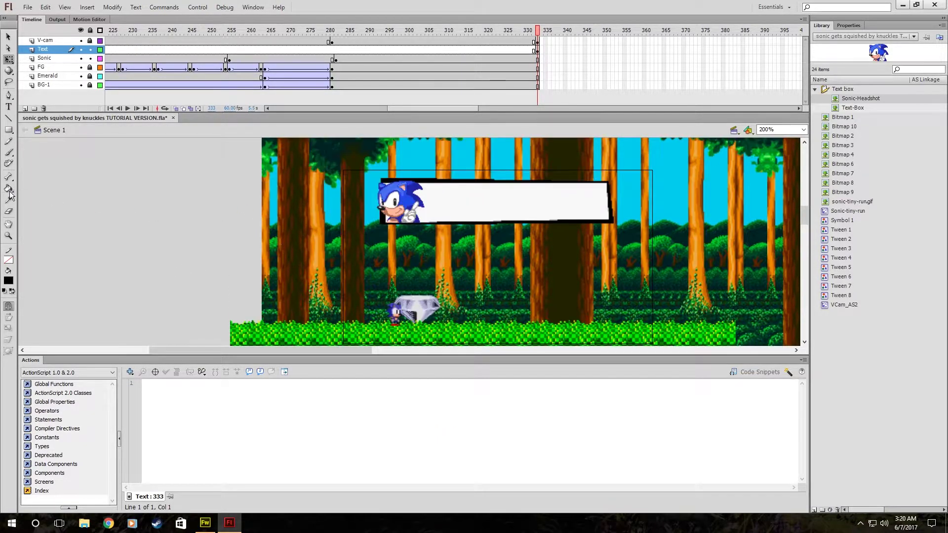
click(8, 107)
Type 'Sweet! A Chaos Emerald!' in the dialogue box and scale the text larger with Free Transform
click(459, 202)
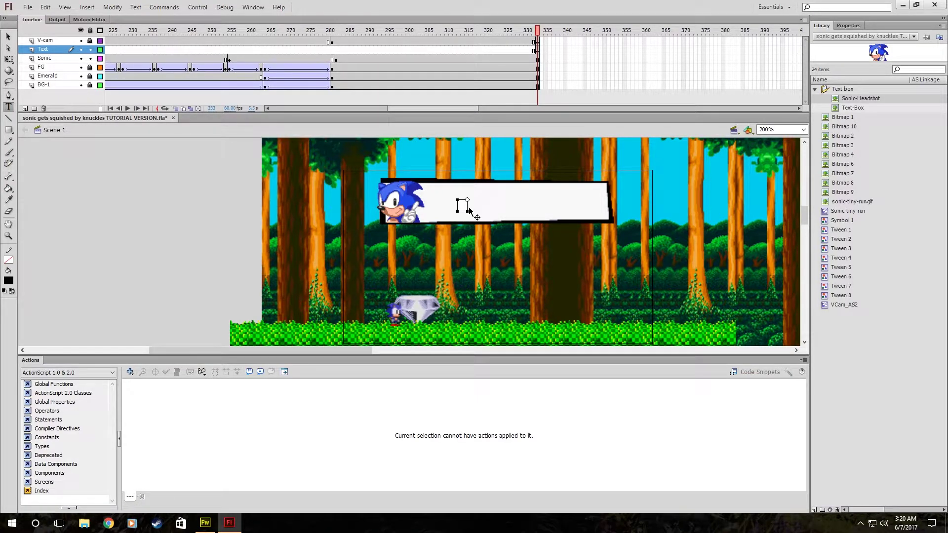
text(Sweet! A Chaos Emerald!)
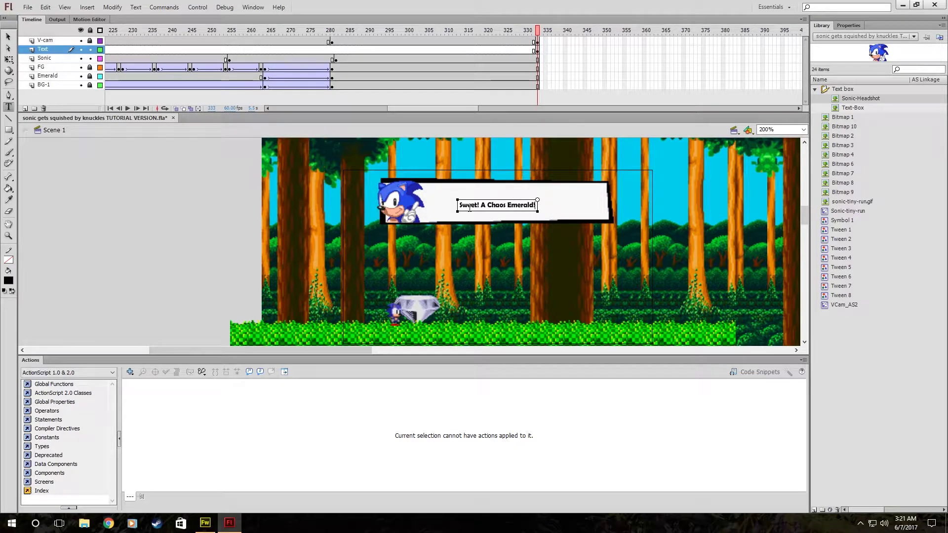
click(7, 36)
key(q)
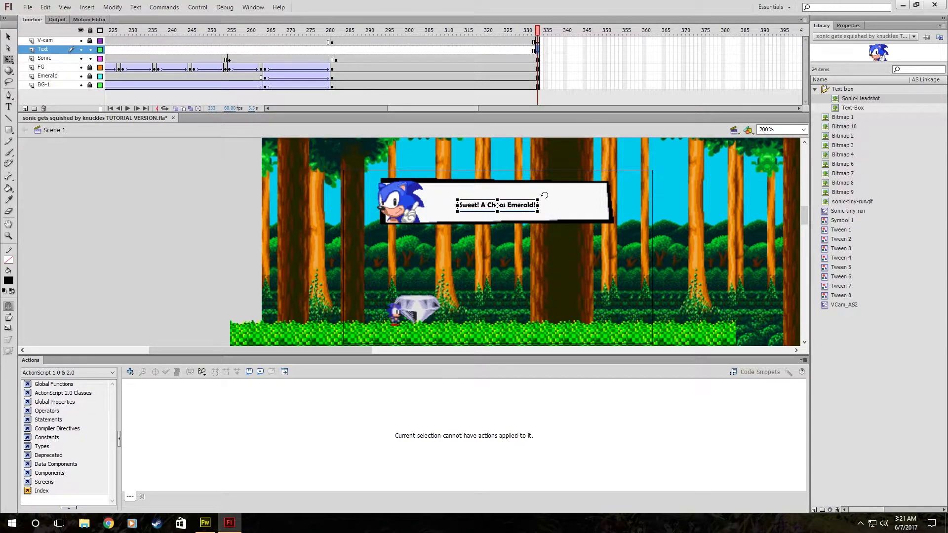
drag(538, 199, 573, 203)
click(247, 218)
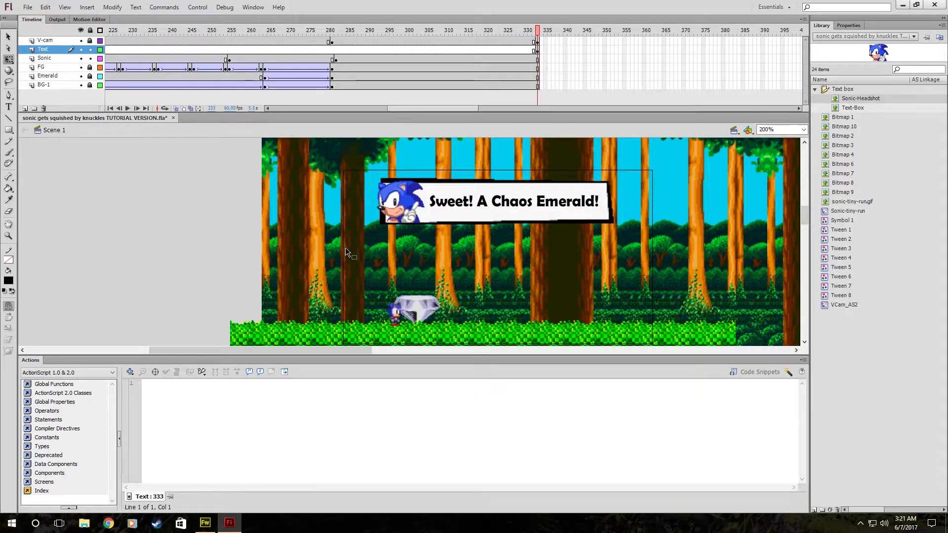
Test the movie, then minimize Flash and open Press space to continue AS2.txt from the desktop
key(ctrl+Return)
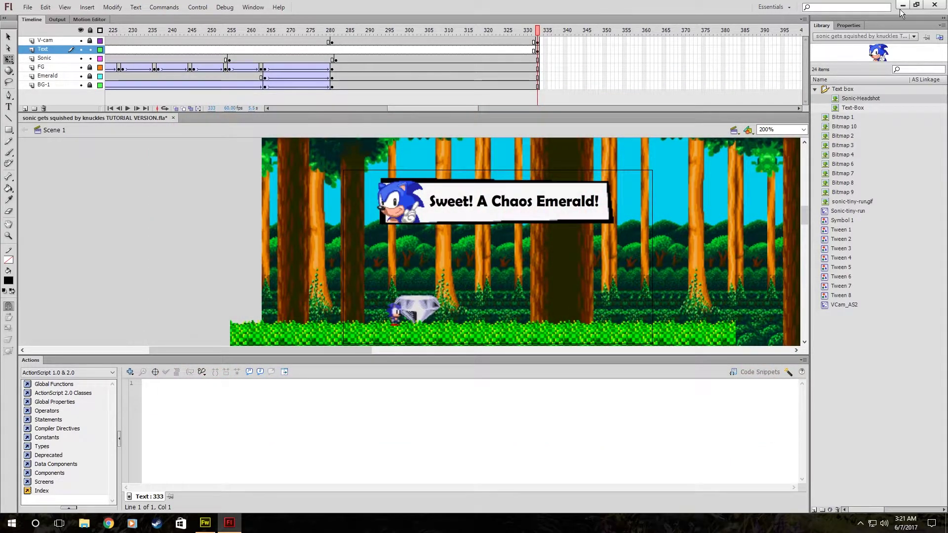
click(902, 6)
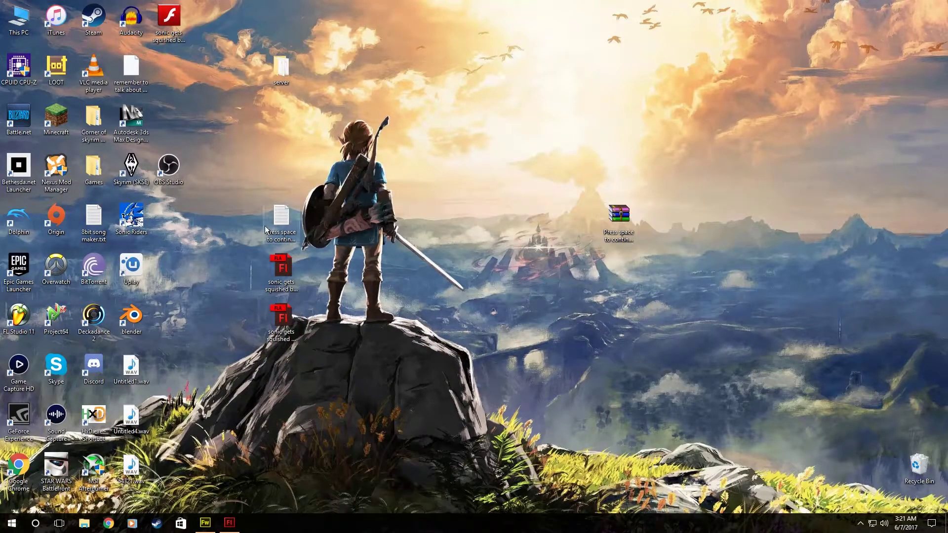
click(282, 225)
double_click(287, 220)
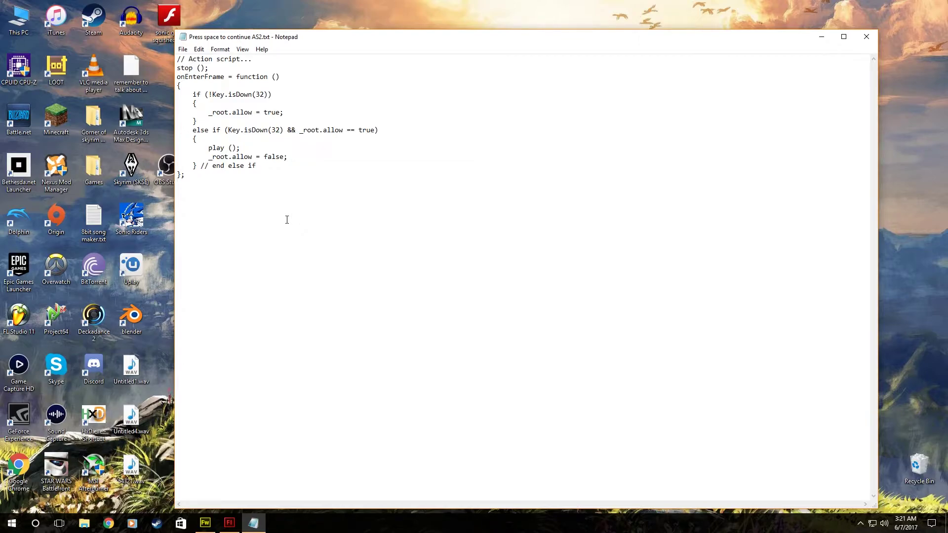
Select all the ActionScript in Press space to continue AS2.txt and copy it
drag(257, 214, 161, 24)
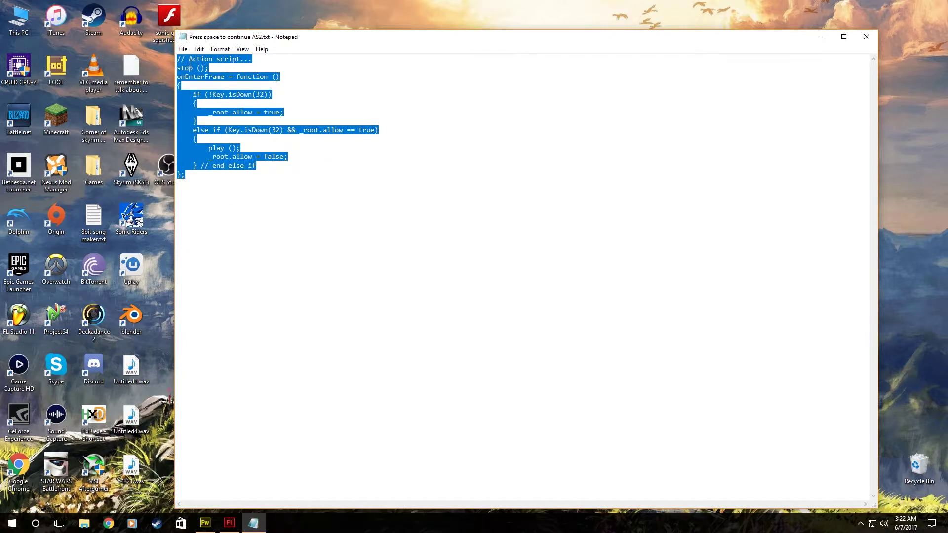
right_click(190, 62)
click(219, 93)
Paste the copied ActionScript into the Actions panel for frame 333 of the Text layer
click(229, 523)
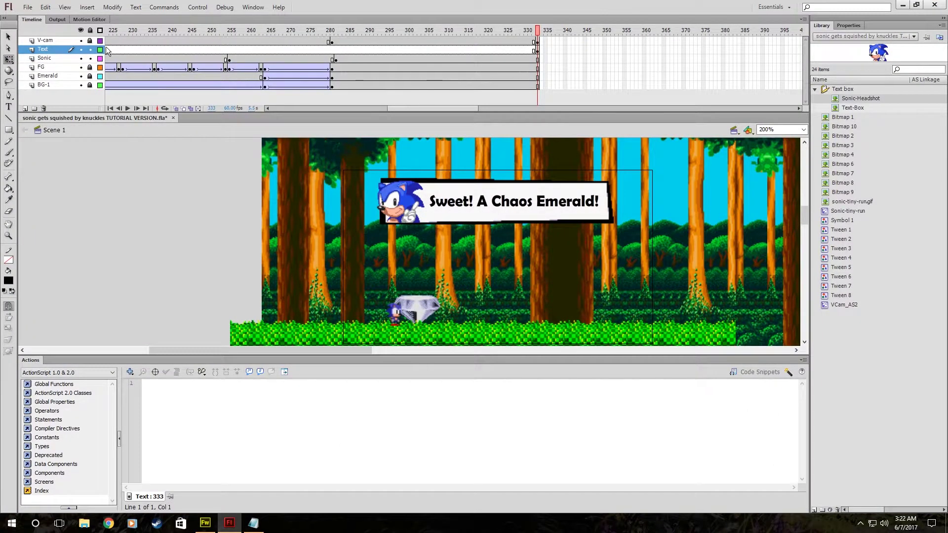
click(541, 50)
click(538, 50)
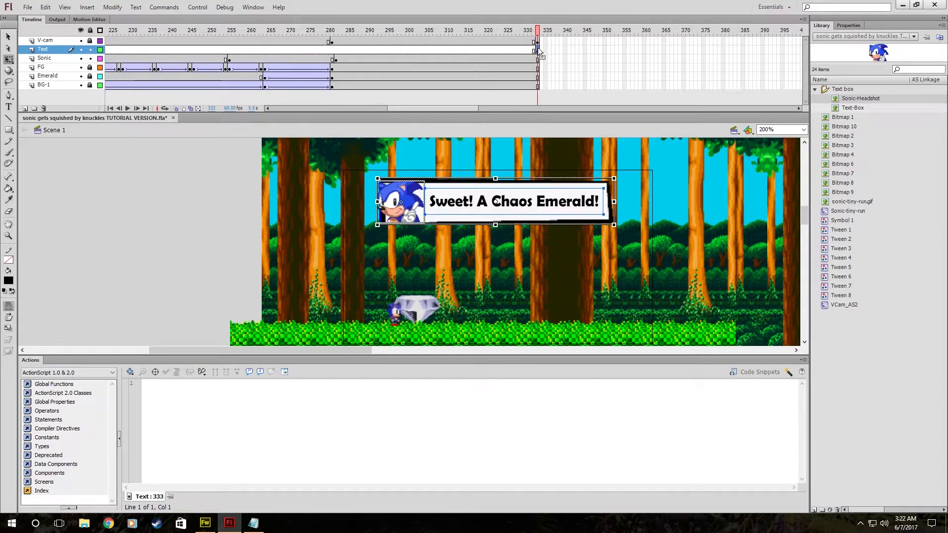
click(234, 424)
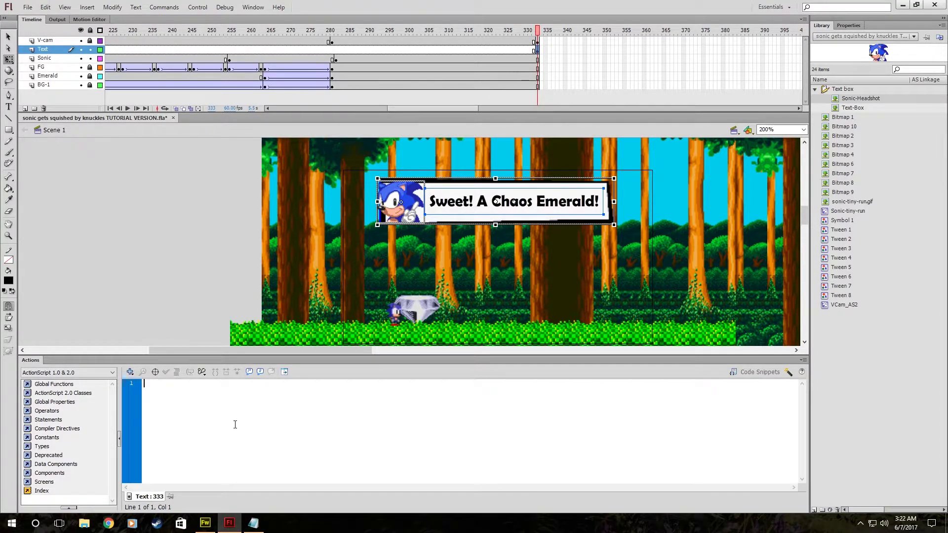
key(ctrl+v)
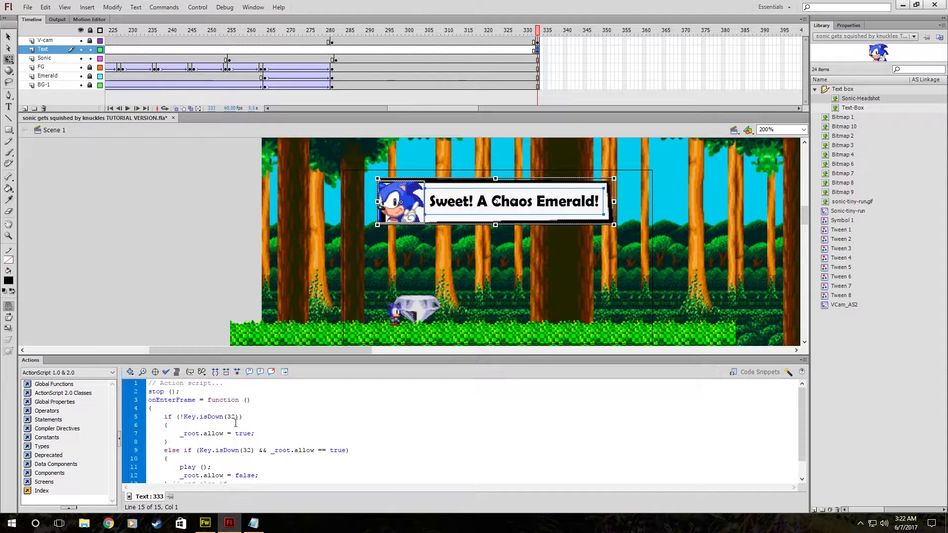
Review the pasted script's stop and play commands, then test the movie with Ctrl+Enter
click(155, 392)
scroll(167, 403, down, 2)
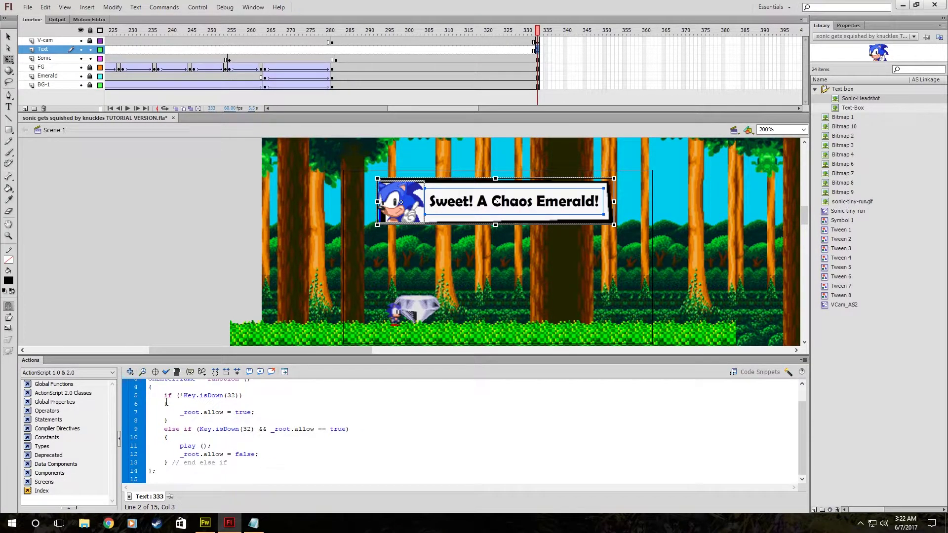
scroll(187, 410, up, 2)
scroll(205, 418, down, 1)
scroll(272, 411, up, 1)
scroll(287, 417, down, 1)
drag(182, 446, 200, 446)
click(205, 448)
click(224, 238)
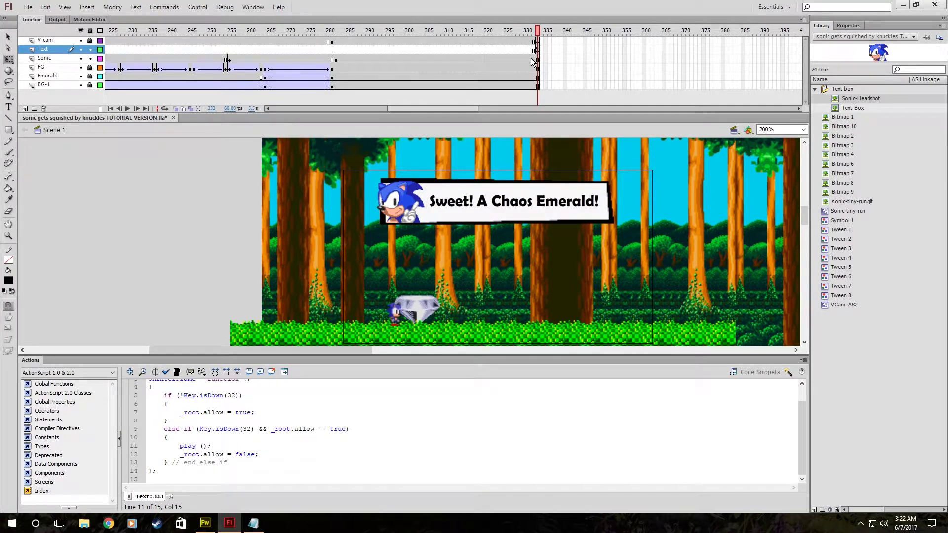
key(ctrl+Return)
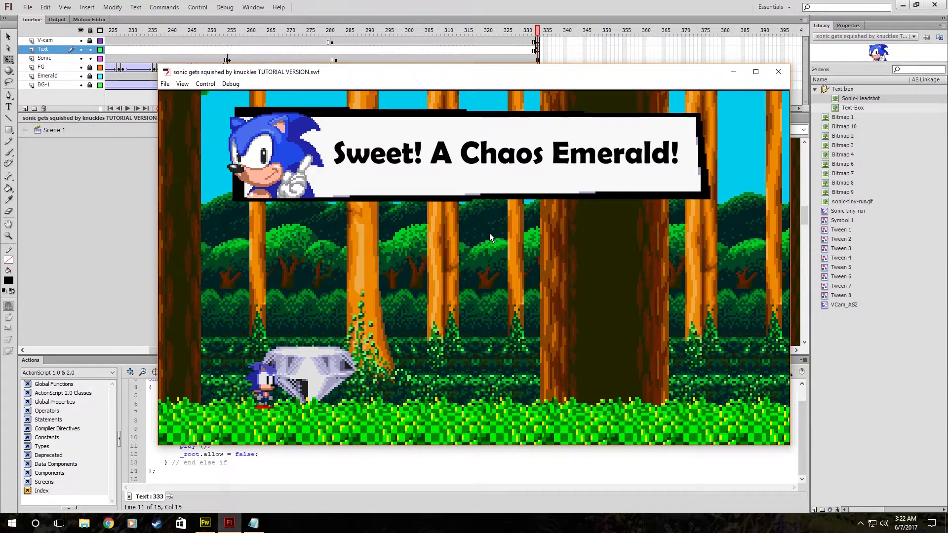
Let the test movie continue past the 'Sweet! A Chaos Emerald!' box, then close the player
click(391, 225)
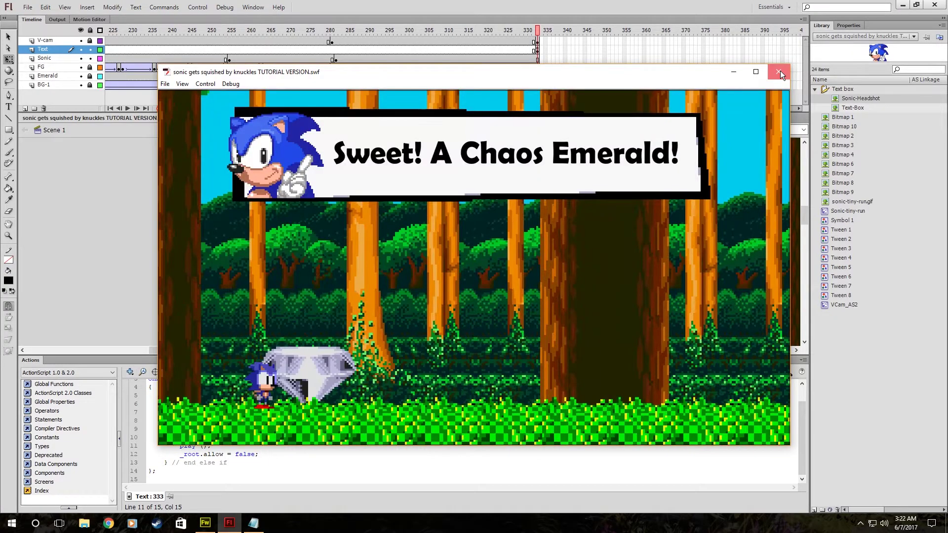
click(780, 73)
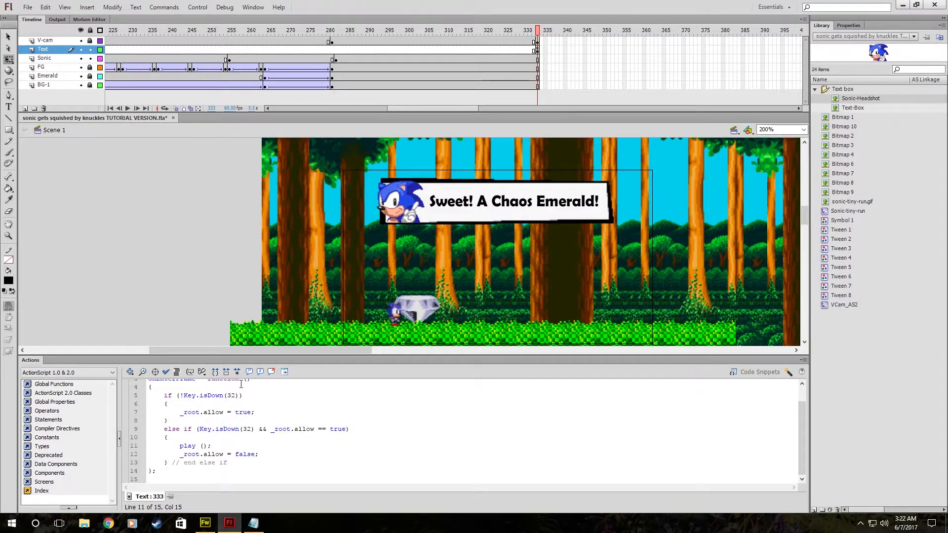
Copy the Text layer's frame-333 dialog keyframe onto frame 334
drag(223, 351, 250, 352)
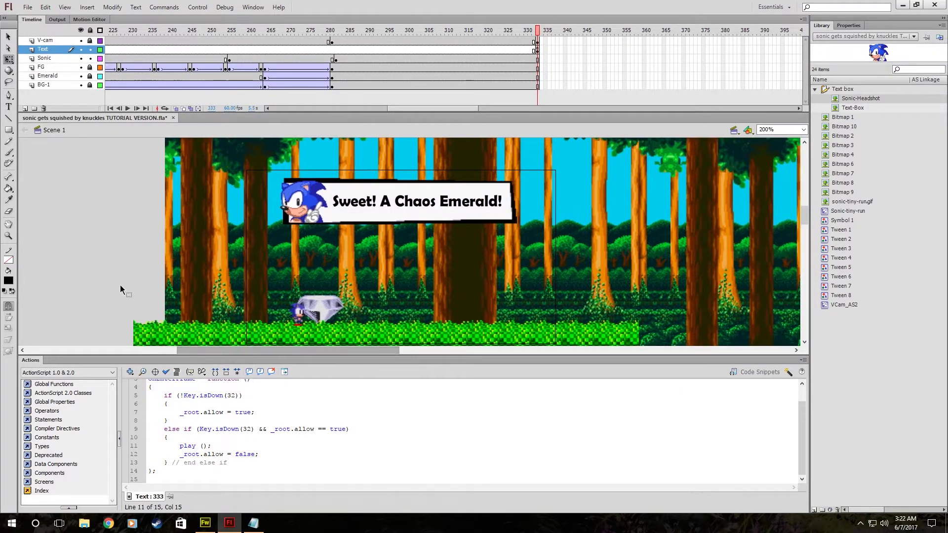
click(538, 51)
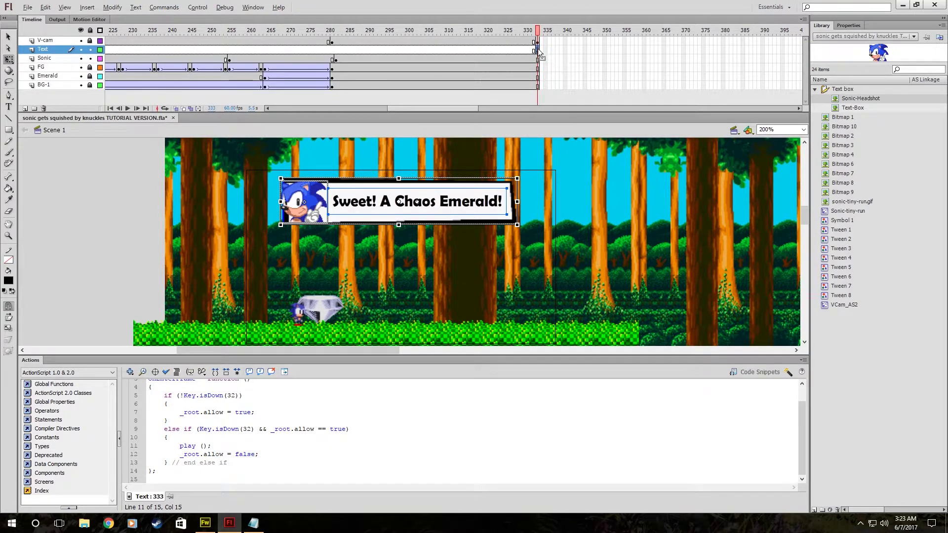
mouse_move(538, 51)
mouse_down()
mouse_move(545, 61)
mouse_move(536, 77)
mouse_move(319, 168)
mouse_move(546, 46)
mouse_up()
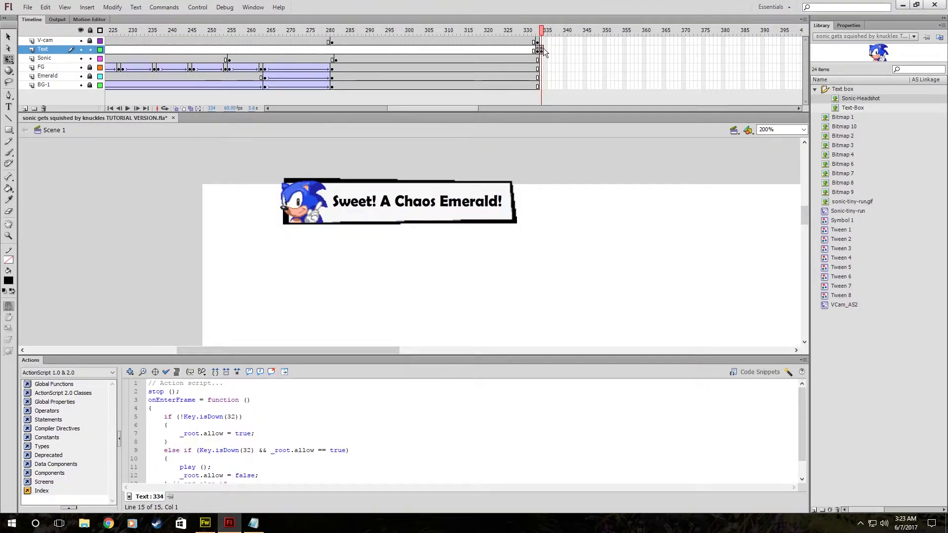
Select the whole dialog-box graphic on frame 334's stage
click(542, 52)
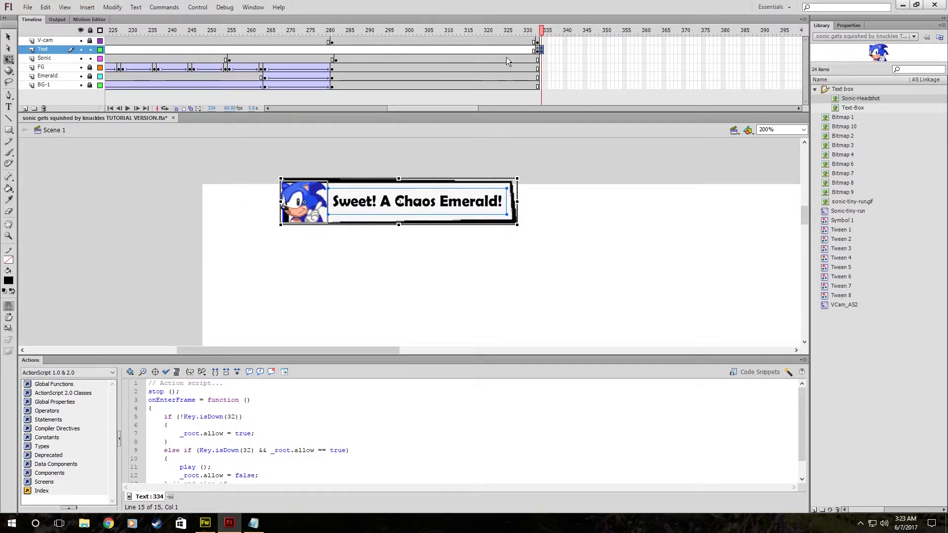
click(626, 170)
click(514, 205)
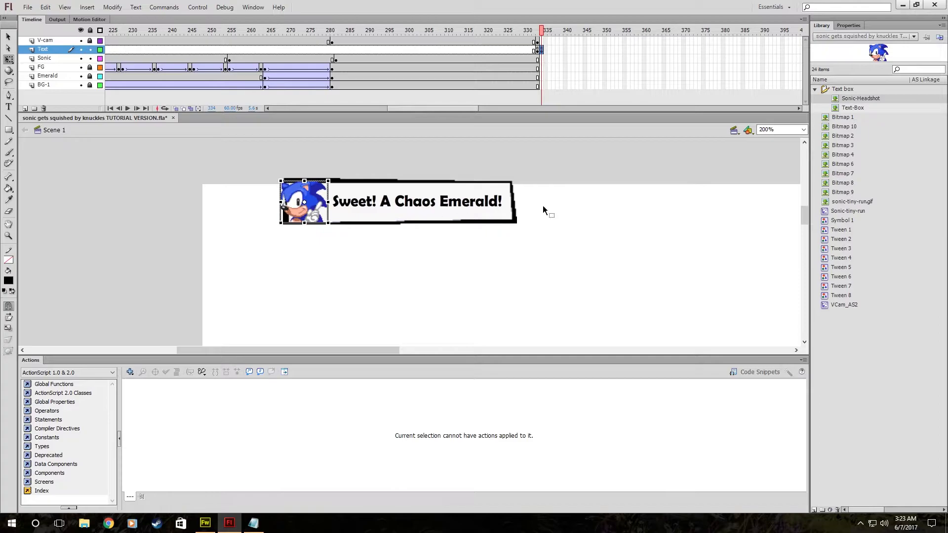
click(368, 194)
Replace the dialog text with 'with this i can finally get back to normal size!'
double_click(369, 195)
key(ctrl+a)
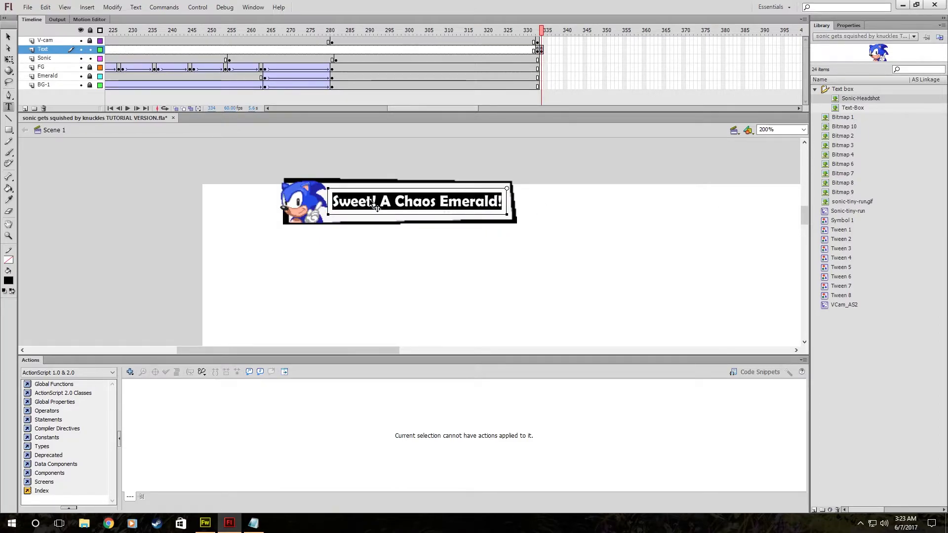
text(S)
key(BackSpace)
text(wit hi)
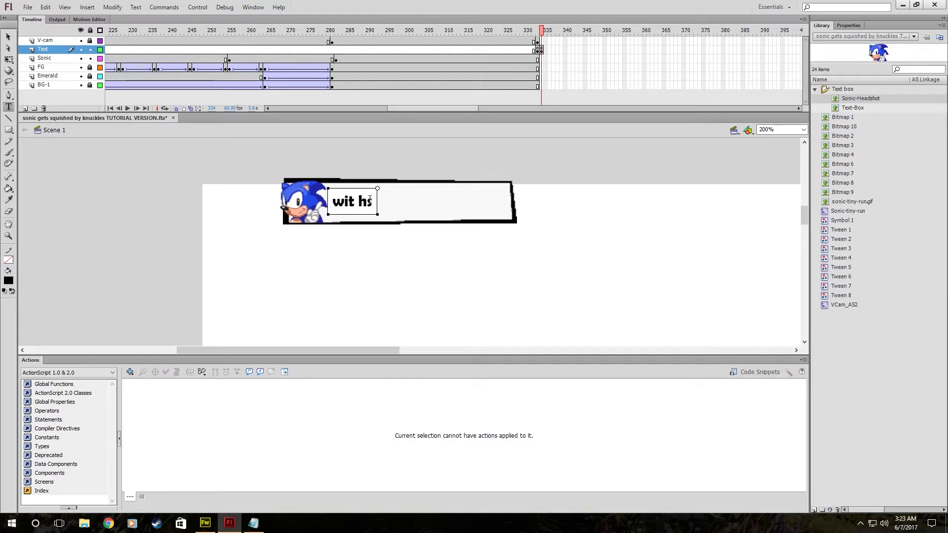
key(BackSpace)
key(BackSpace)
key(BackSpace)
text(h this i can finally get b)
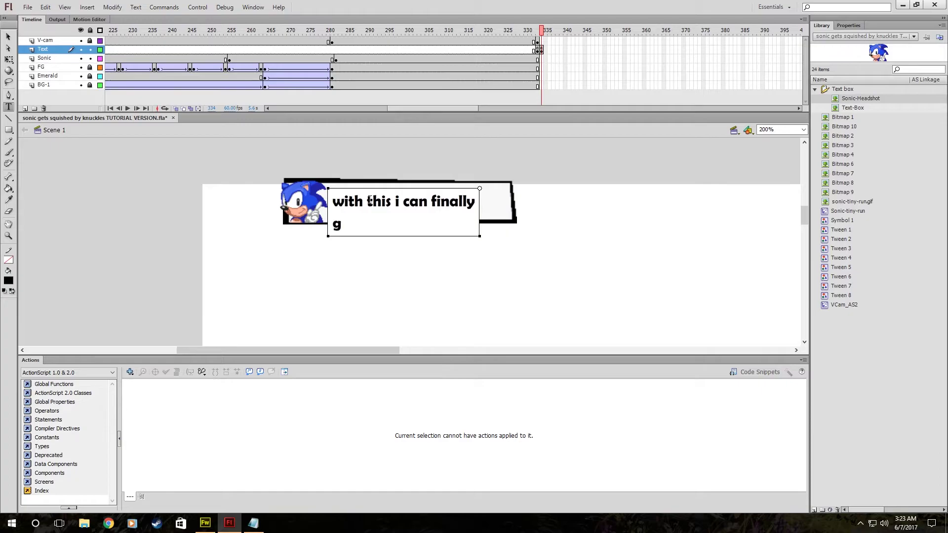
text(ack to mn)
key(BackSpace)
key(BackSpace)
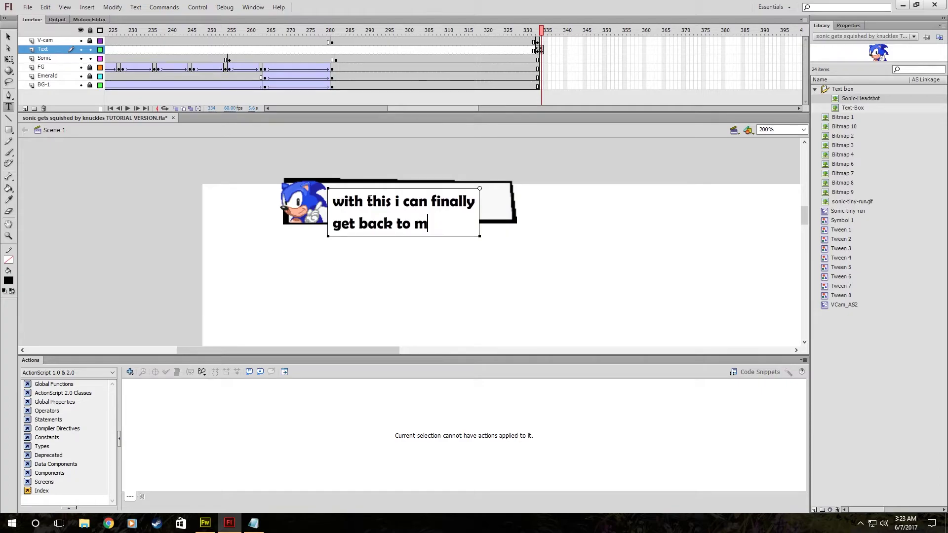
text(normal size!)
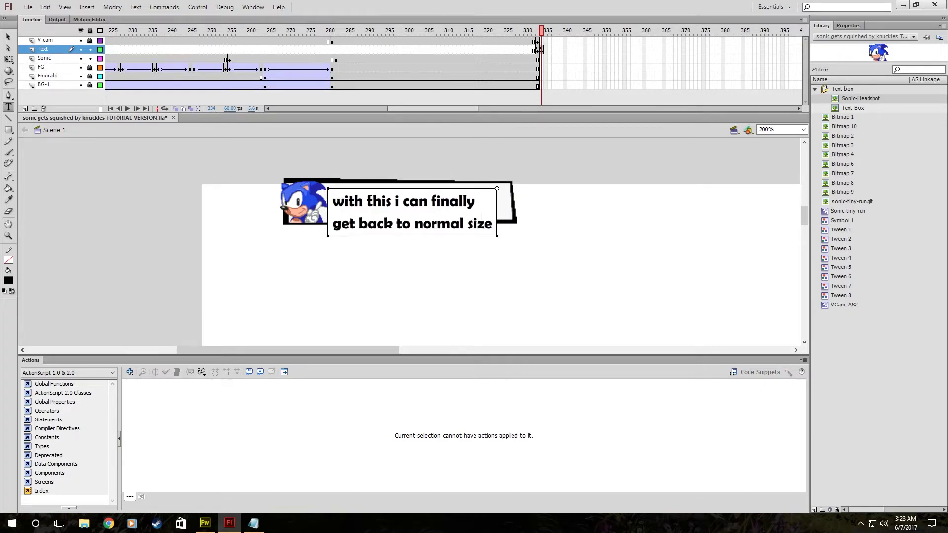
click(8, 37)
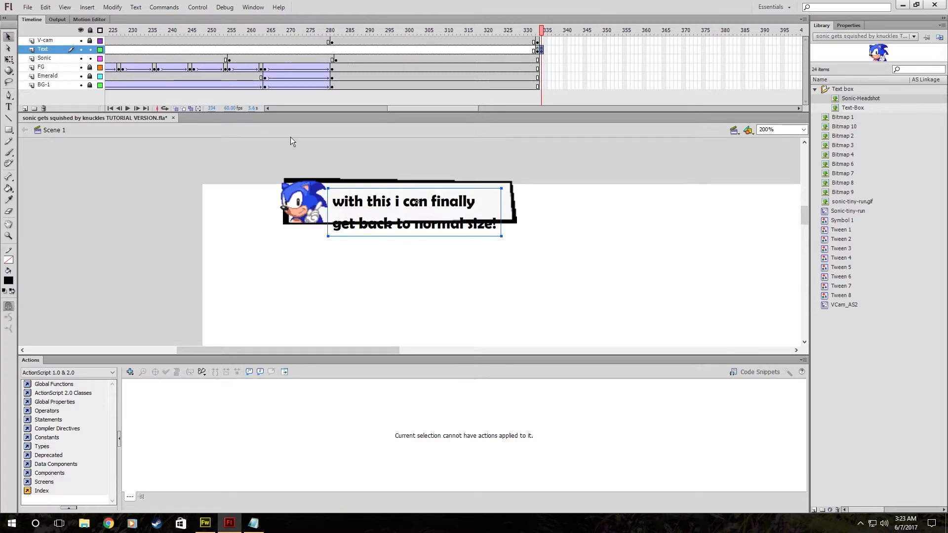
Nudge the new text higher inside the speech bubble, then compare against frame 333
drag(354, 208, 354, 201)
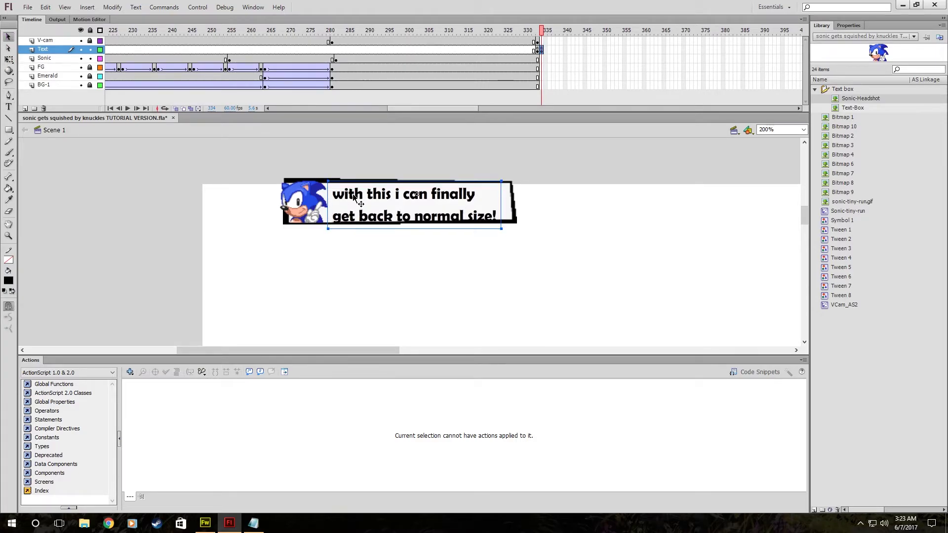
key(Up)
key(Up)
key(Up)
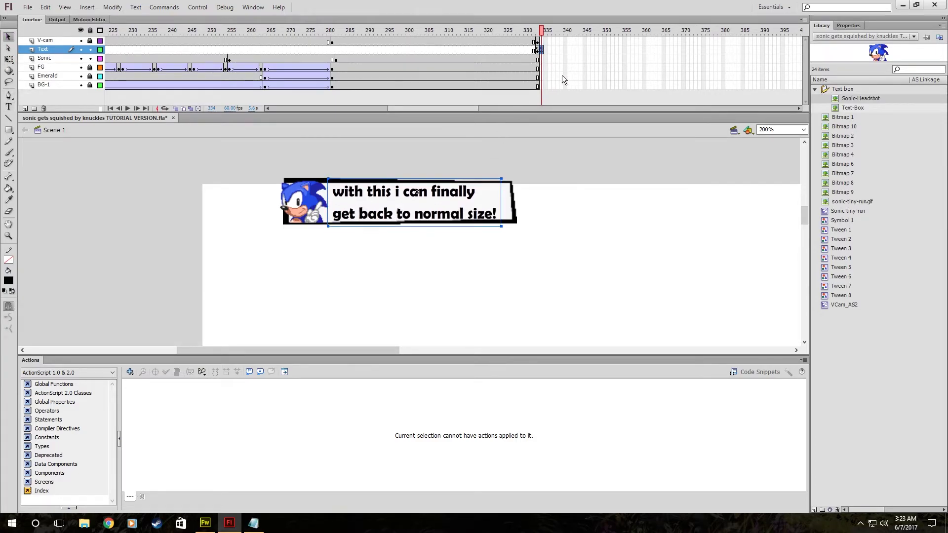
click(538, 59)
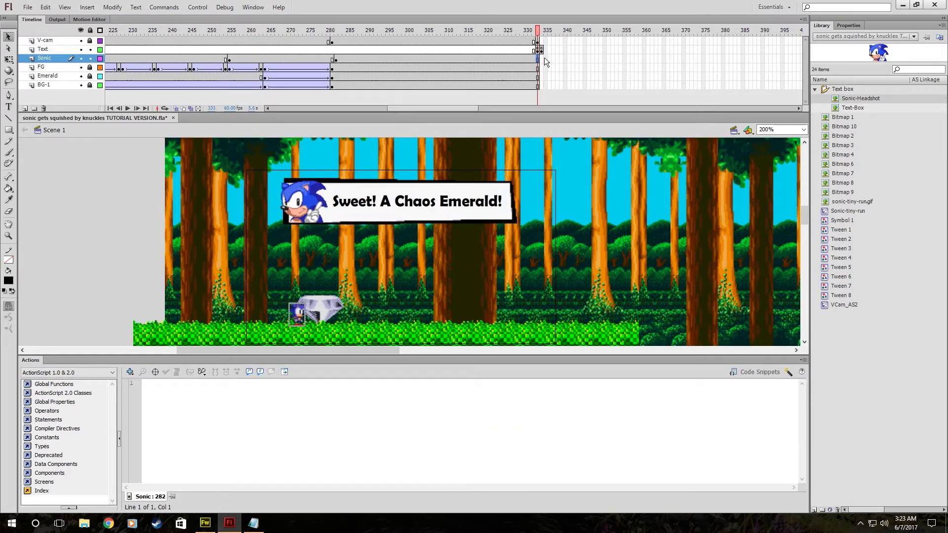
Select frame 334 across the scene layers and V-cam, then test the movie
drag(541, 57, 543, 90)
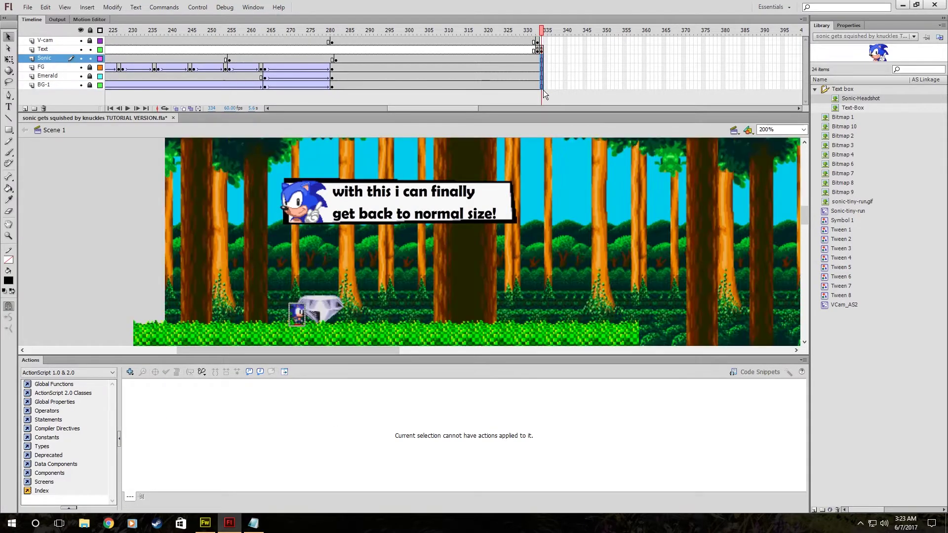
click(541, 41)
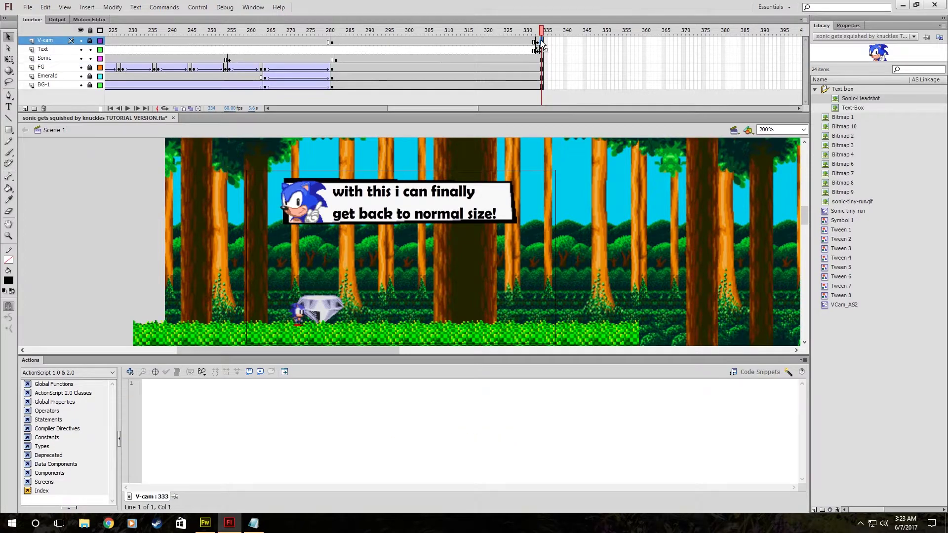
key(ctrl+Return)
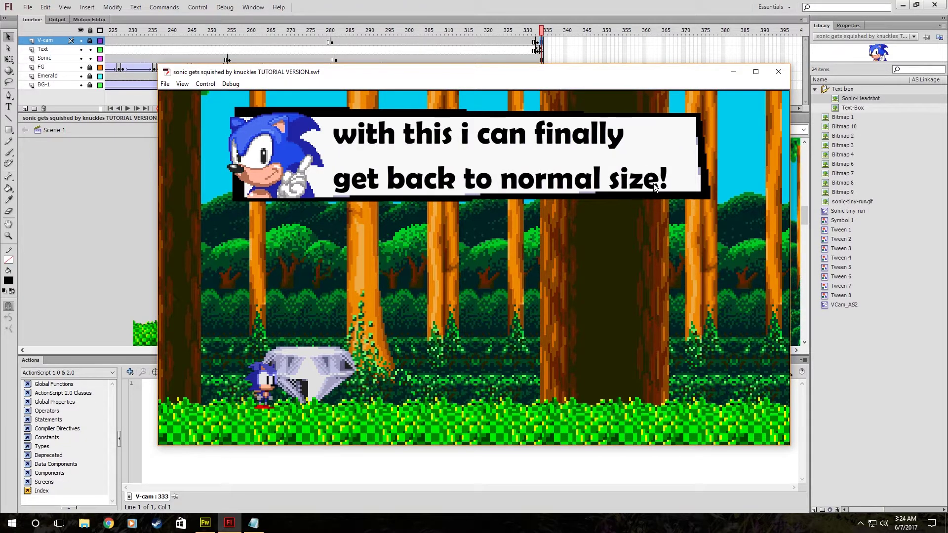
Close the SWF test movie window showing the 'normal size' dialog
click(778, 80)
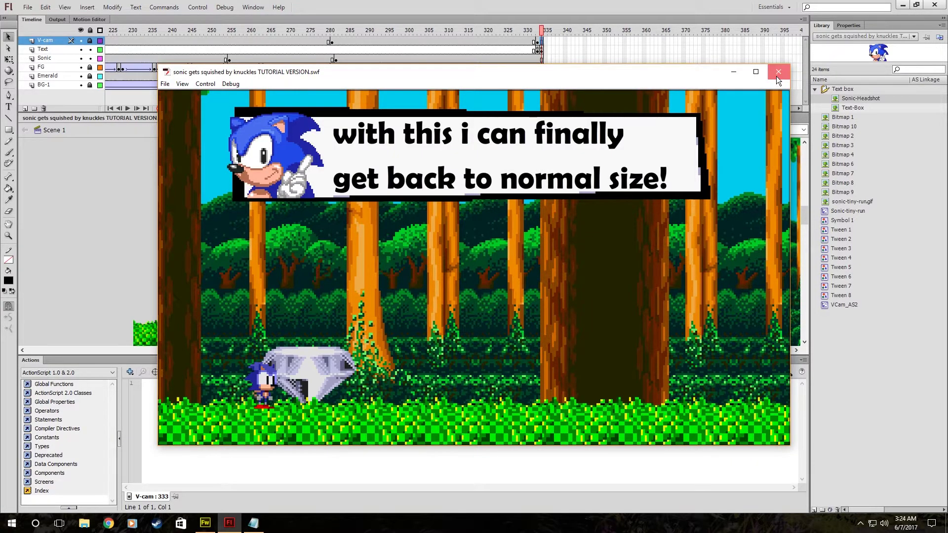